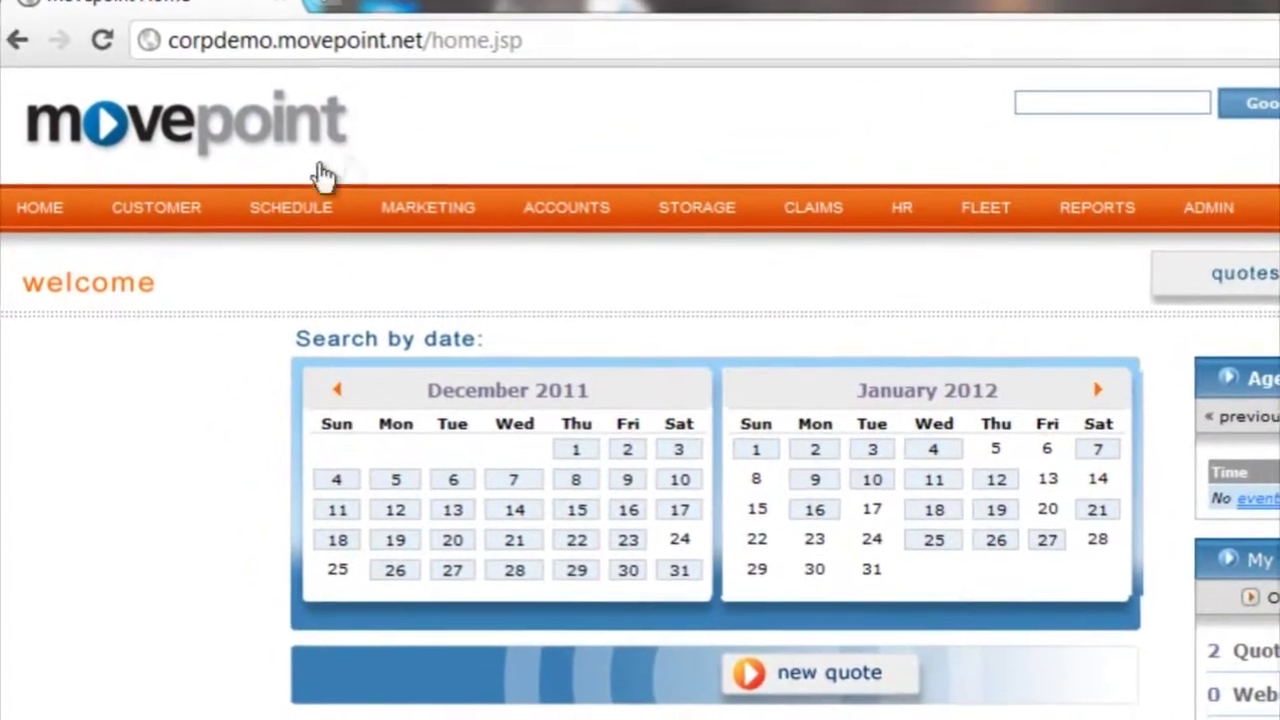
Start a new moving quote so the blank Customer step form appears
{"action": "mouse_move", "coordinate": [154, 95]}
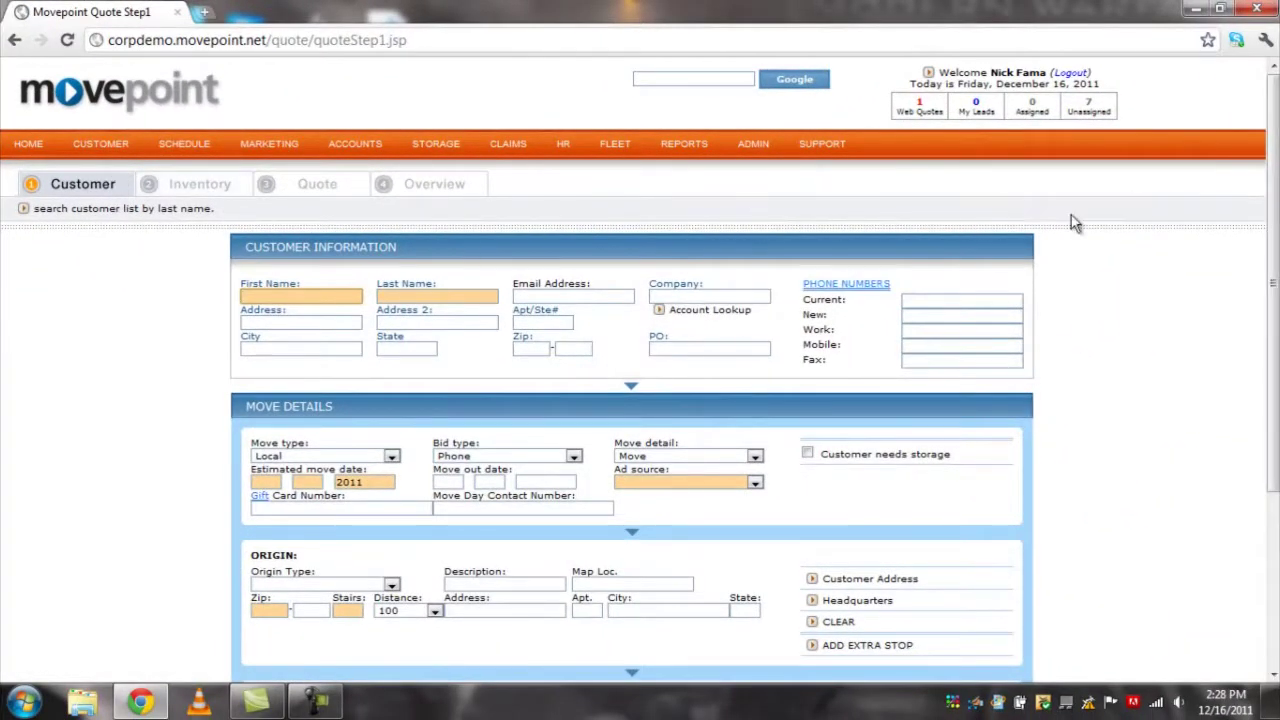
Enter the customer's first name and accept the suggested last name
{"action": "left_click_drag", "start_coordinate": [1275, 163], "coordinate": [1275, 233]}
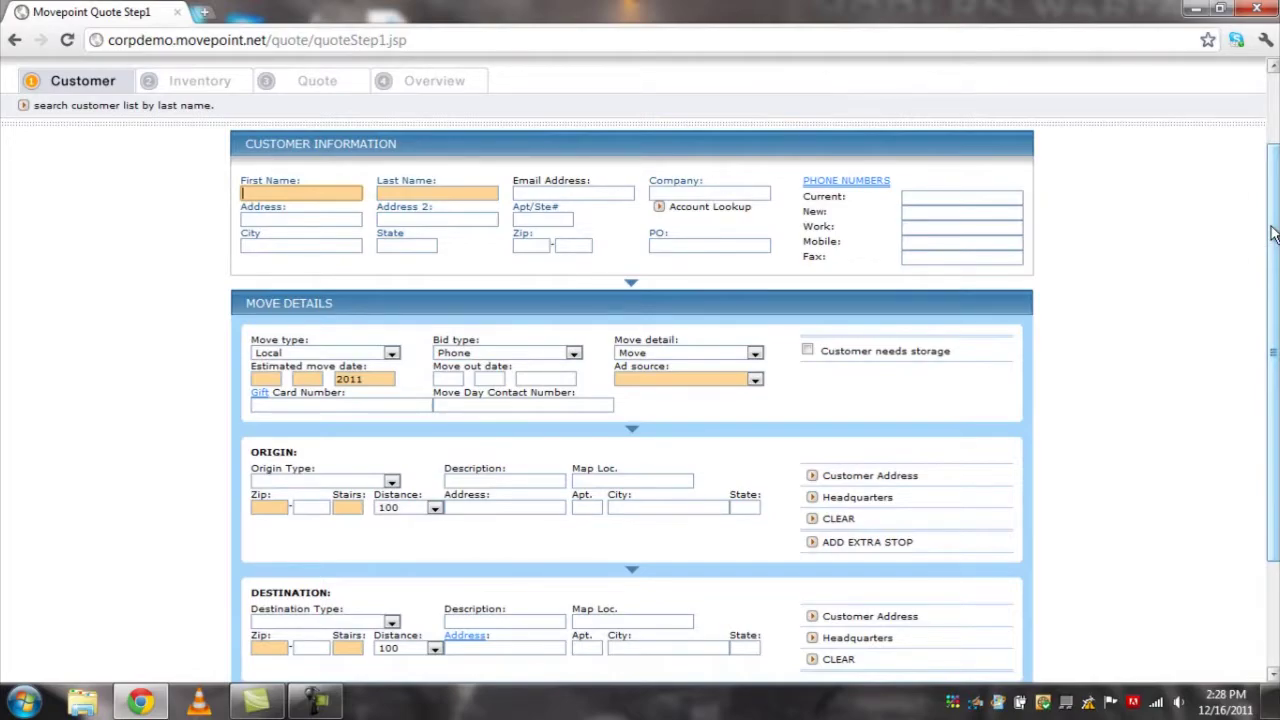
{"action": "type", "text": "J"}
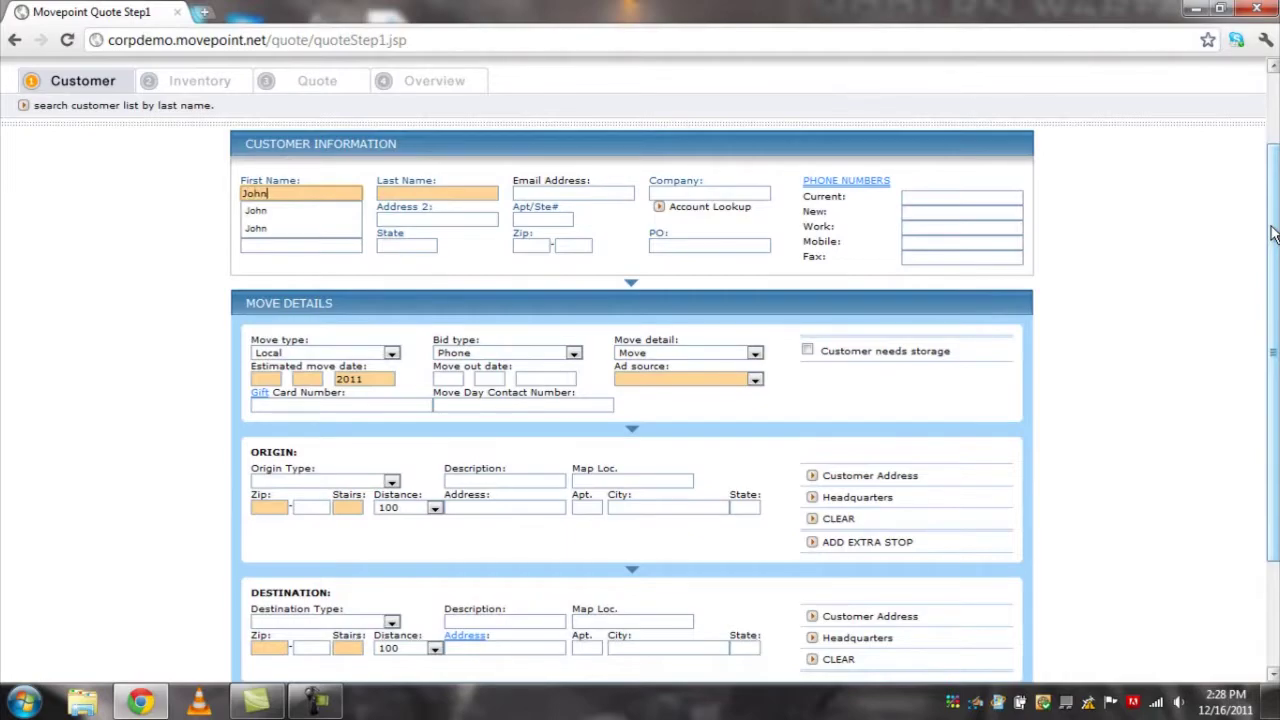
{"action": "type", "text": "ohn"}
{"action": "left_click", "coordinate": [440, 191]}
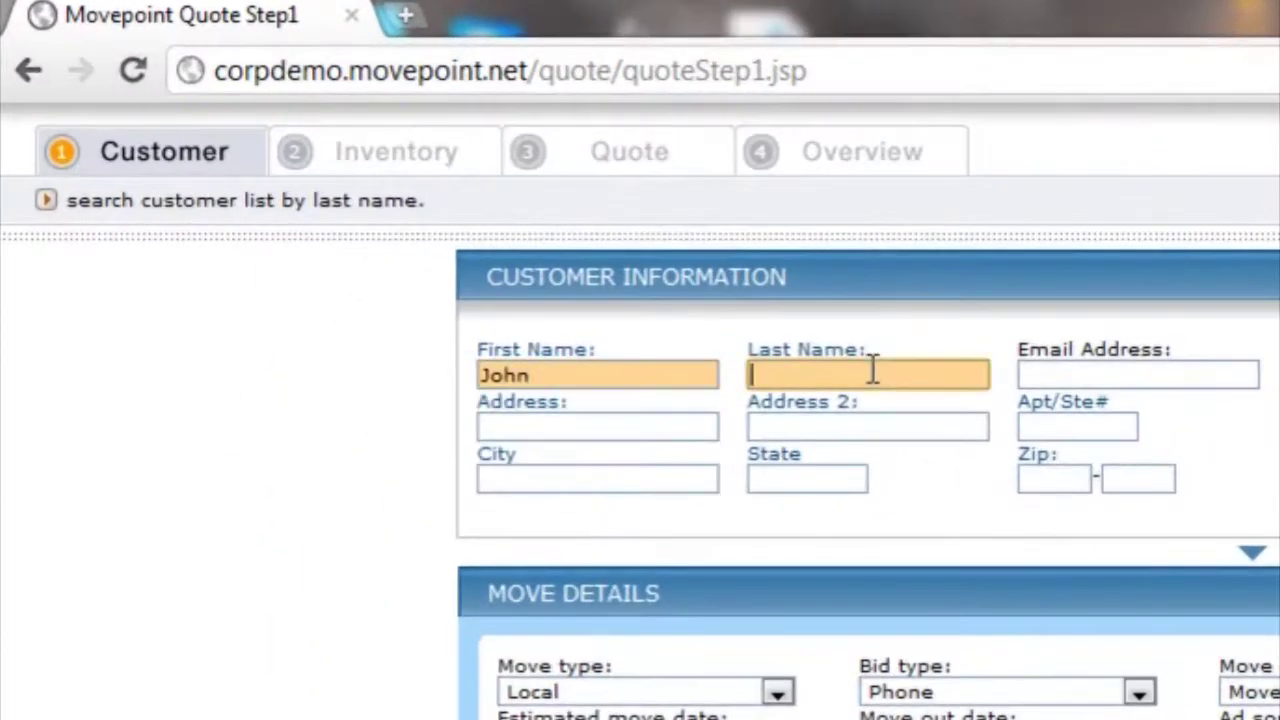
{"action": "type", "text": "S"}
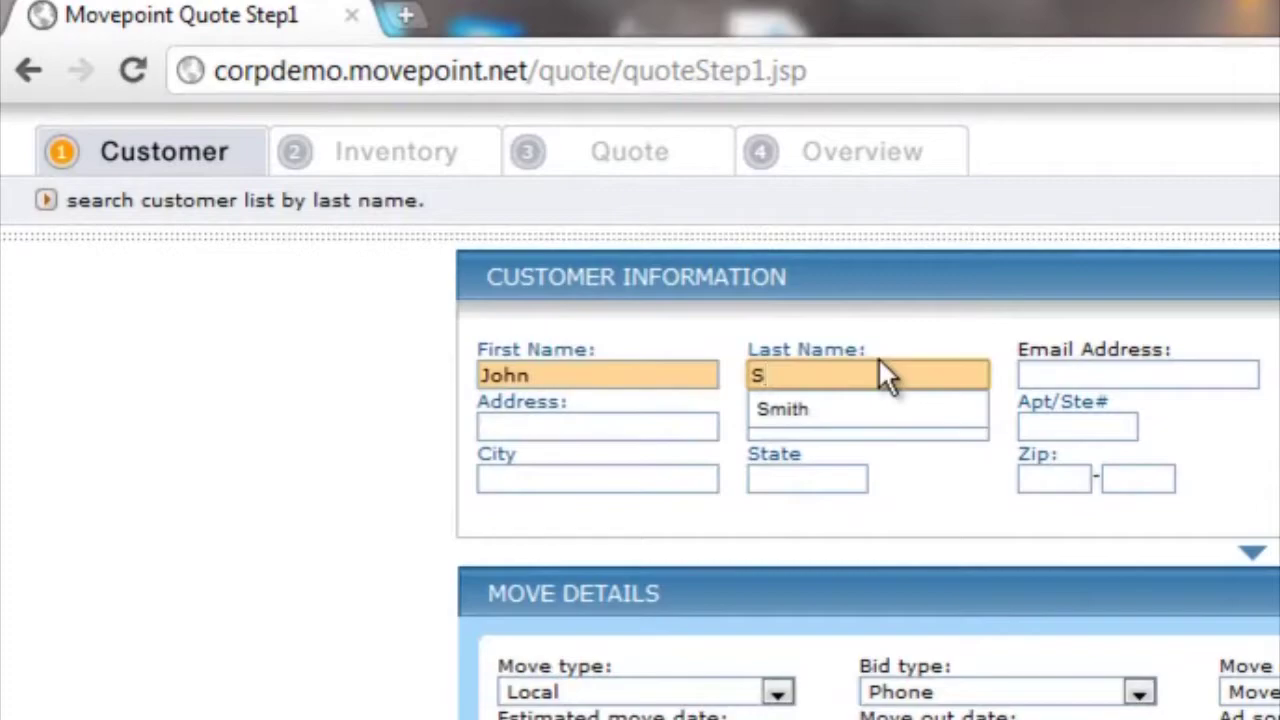
{"action": "left_click", "coordinate": [866, 410]}
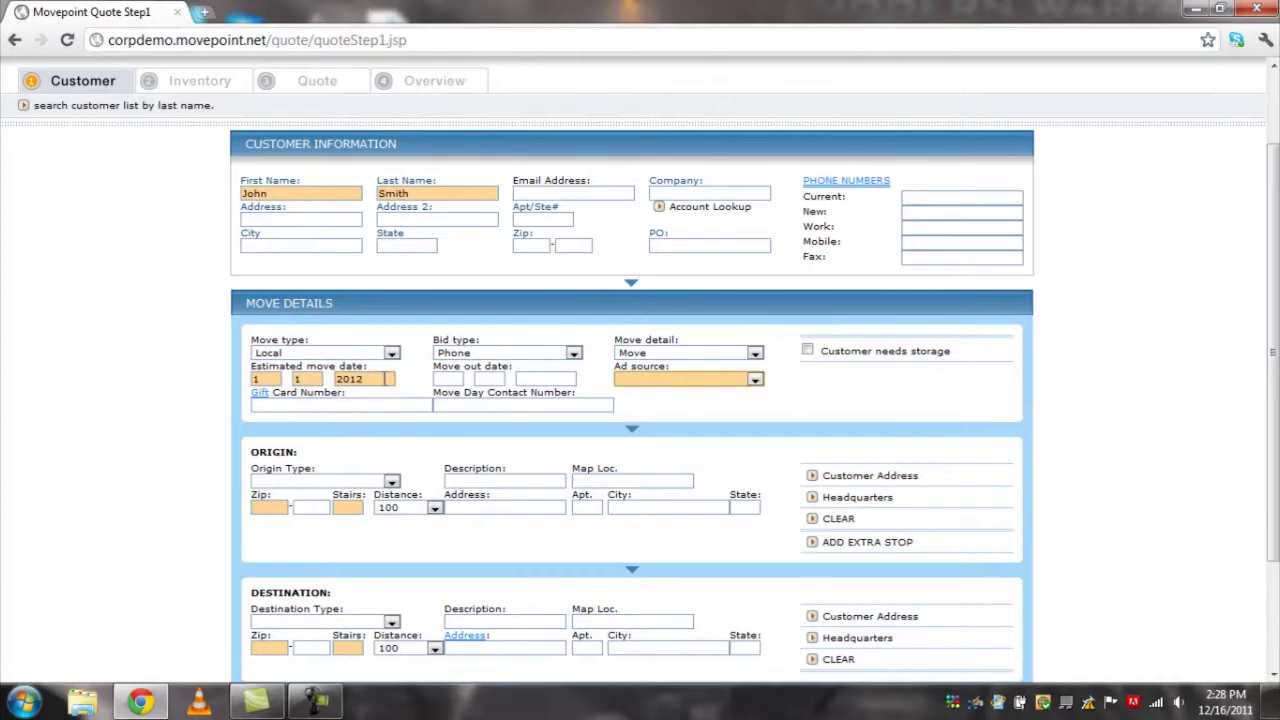
{"action": "left_click", "coordinate": [752, 382]}
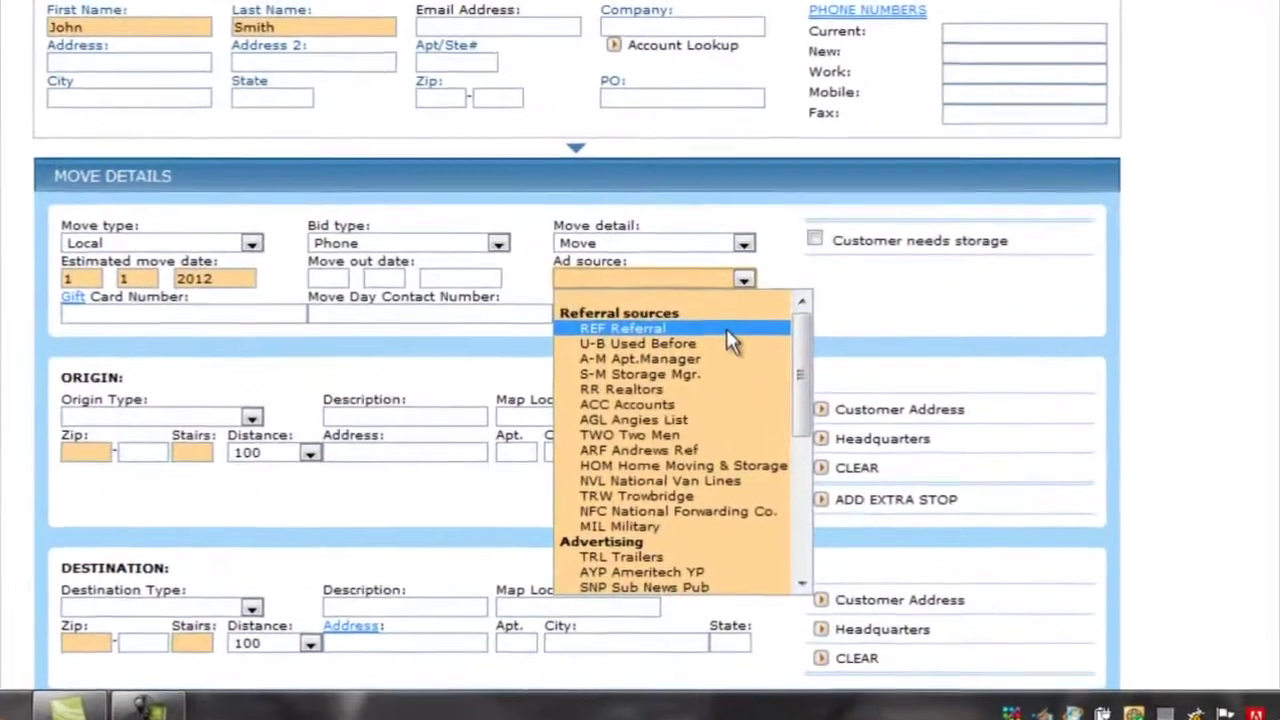
Choose REF Referral from the Ad source list
{"action": "left_click_drag", "start_coordinate": [804, 335], "coordinate": [806, 358]}
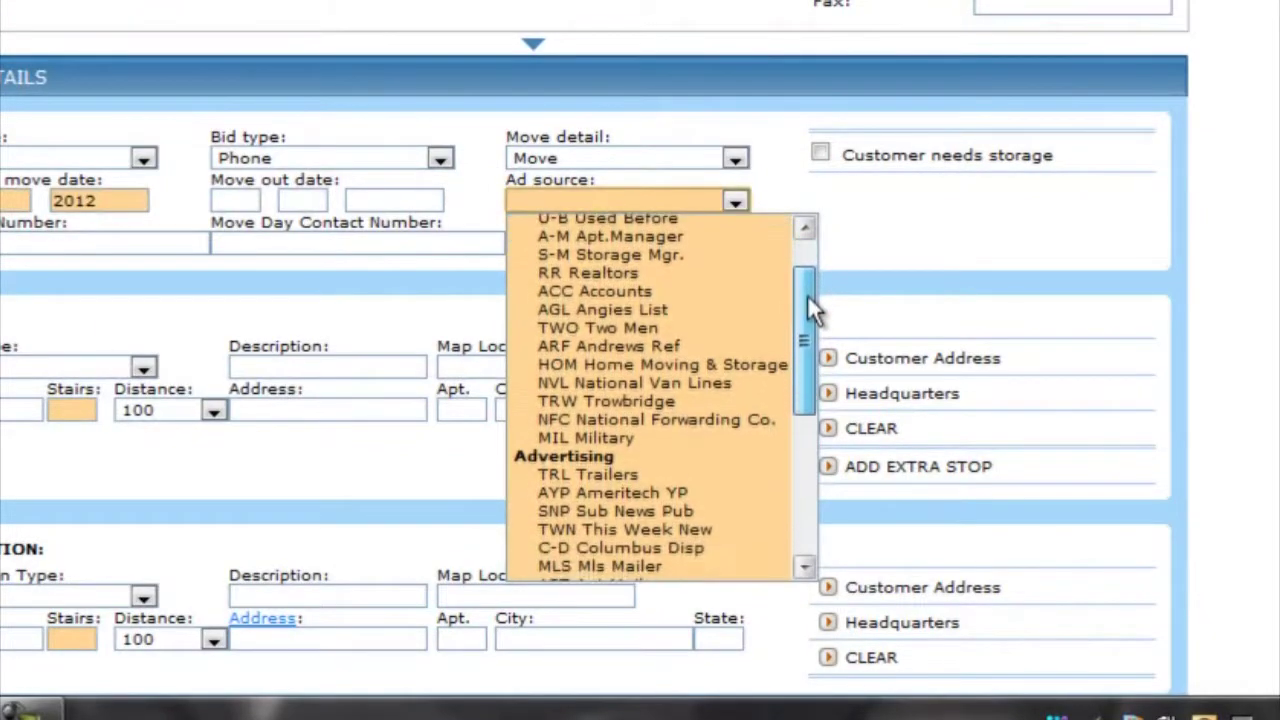
{"action": "left_click_drag", "start_coordinate": [807, 296], "coordinate": [803, 448]}
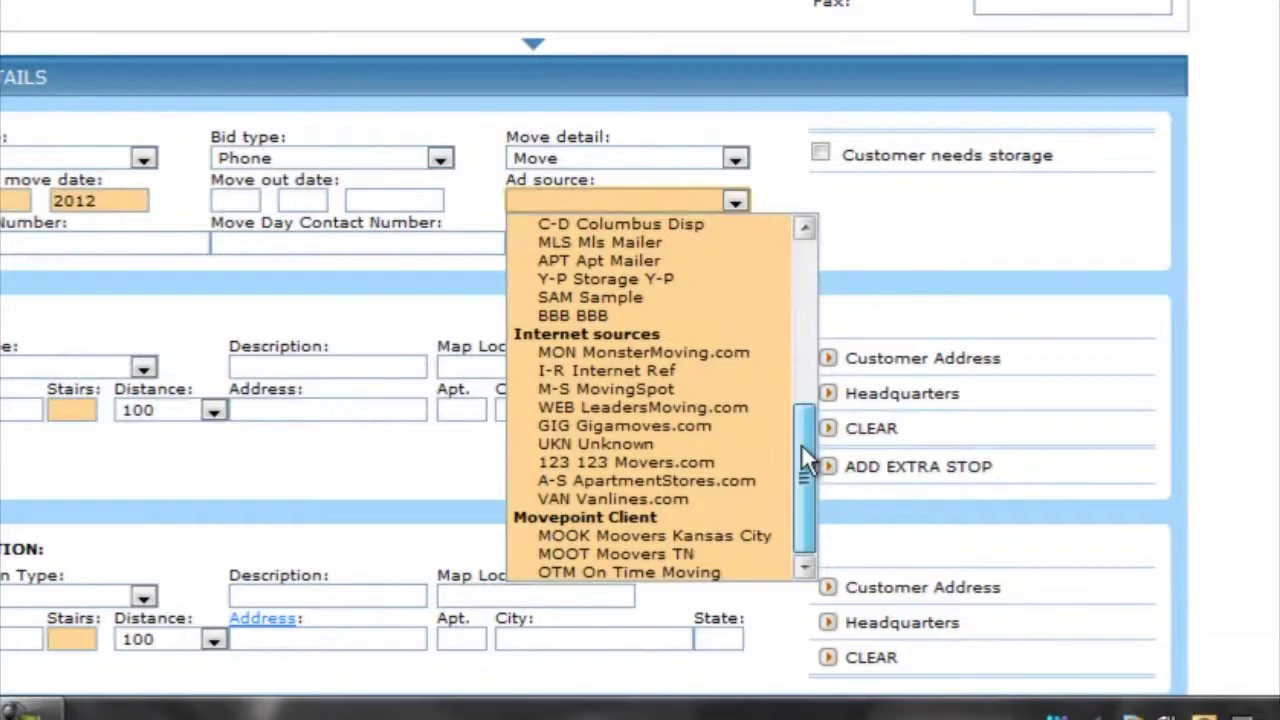
{"action": "scroll", "coordinate": [732, 258], "scroll_direction": "up", "scroll_amount": 5}
{"action": "left_click", "coordinate": [732, 258]}
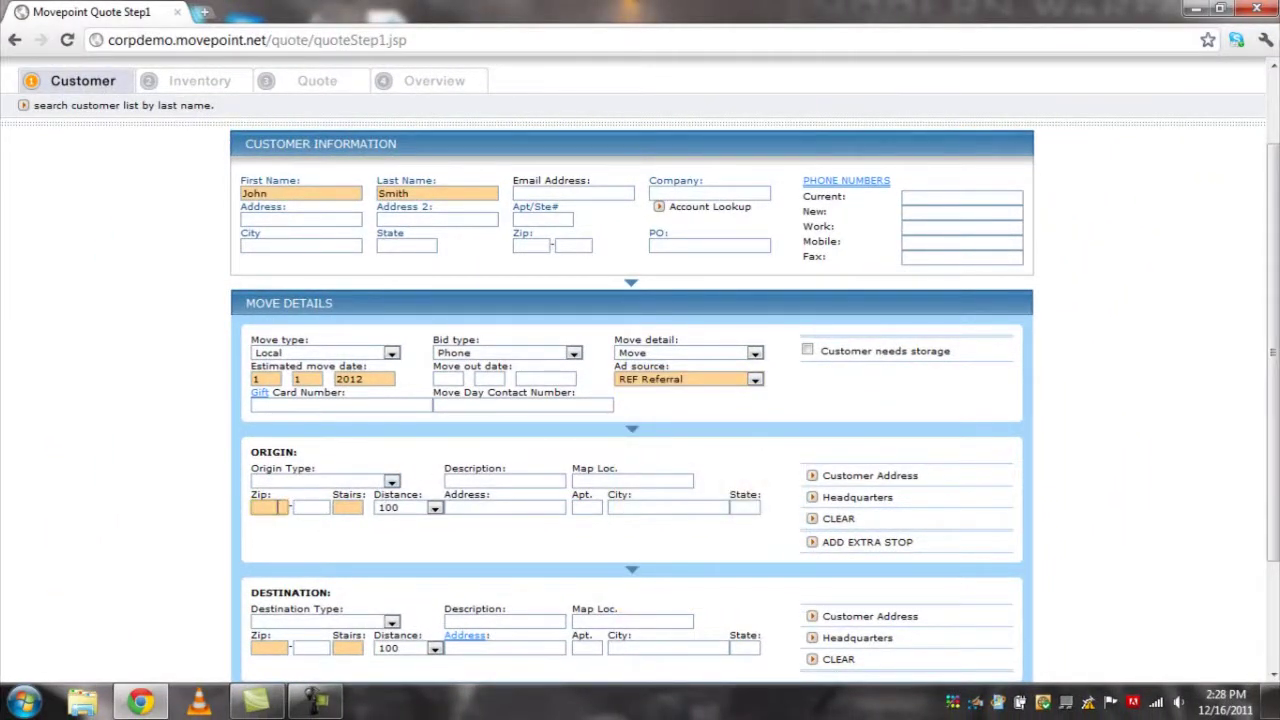
Enter origin zip 43085 with 3 stairs and destination 43074 Sunbury, OH with 2 stairs
{"action": "type", "text": "43"}
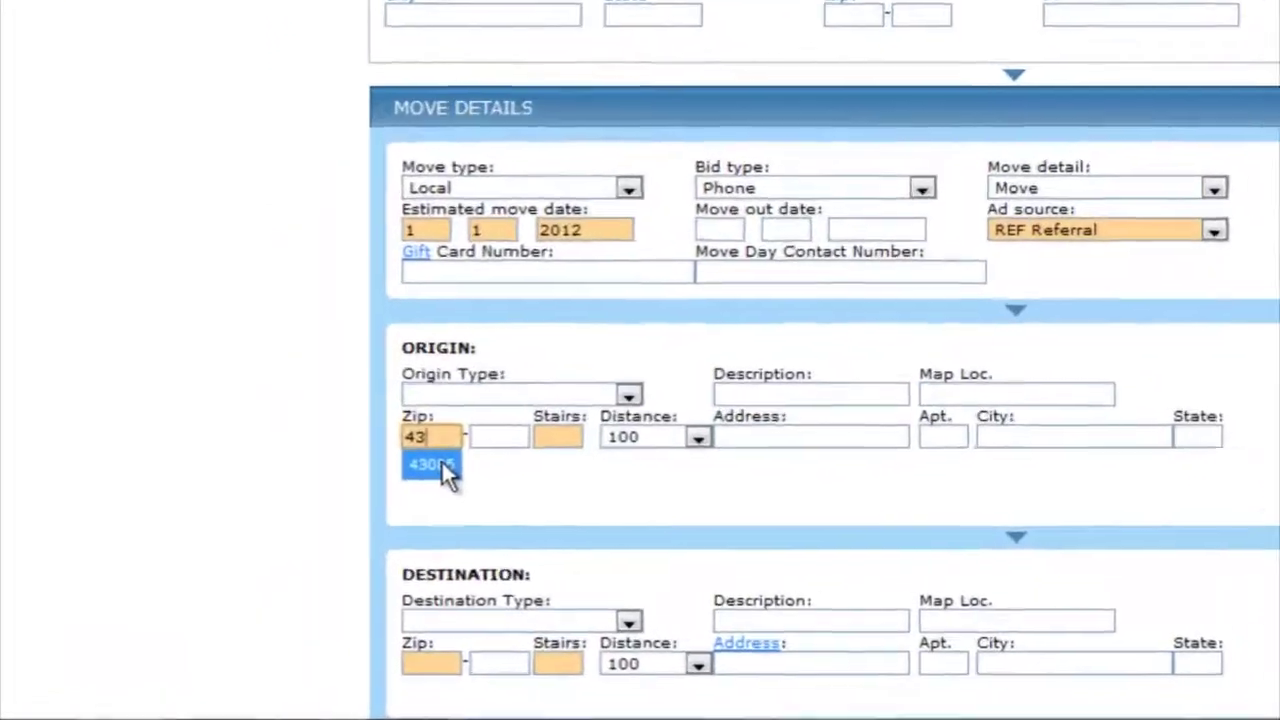
{"action": "left_click", "coordinate": [266, 525]}
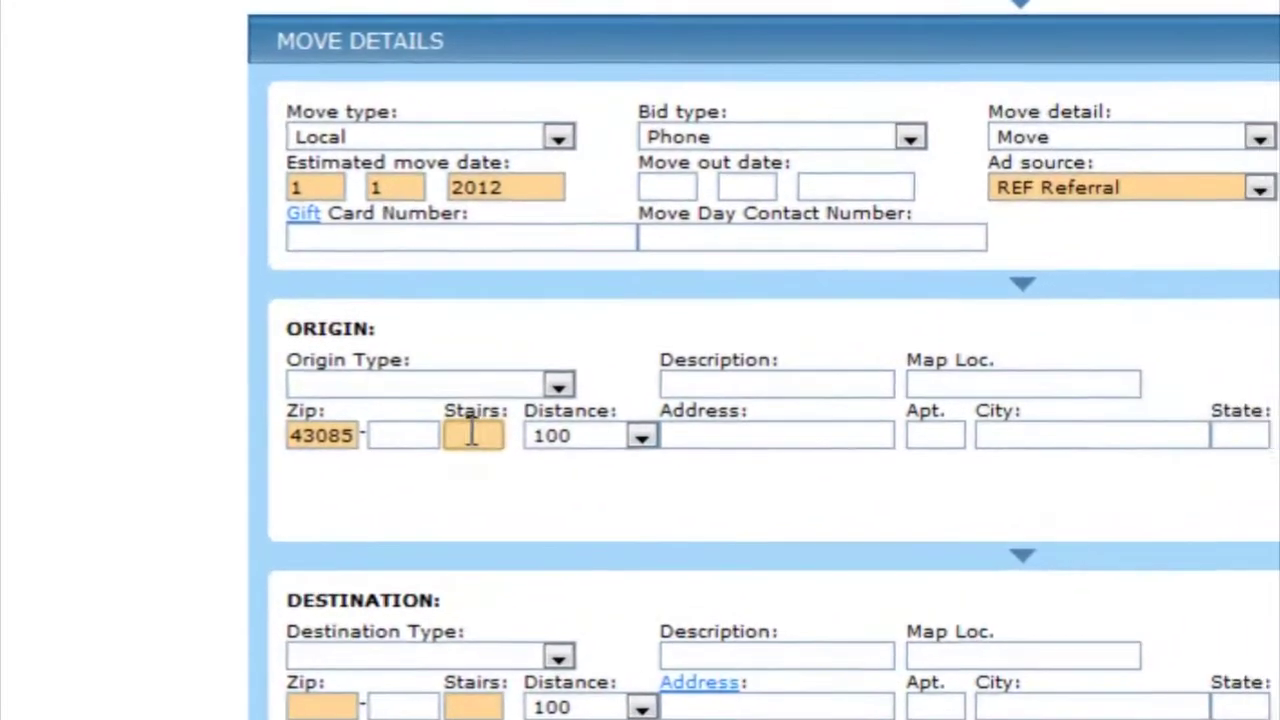
{"action": "type", "text": "3"}
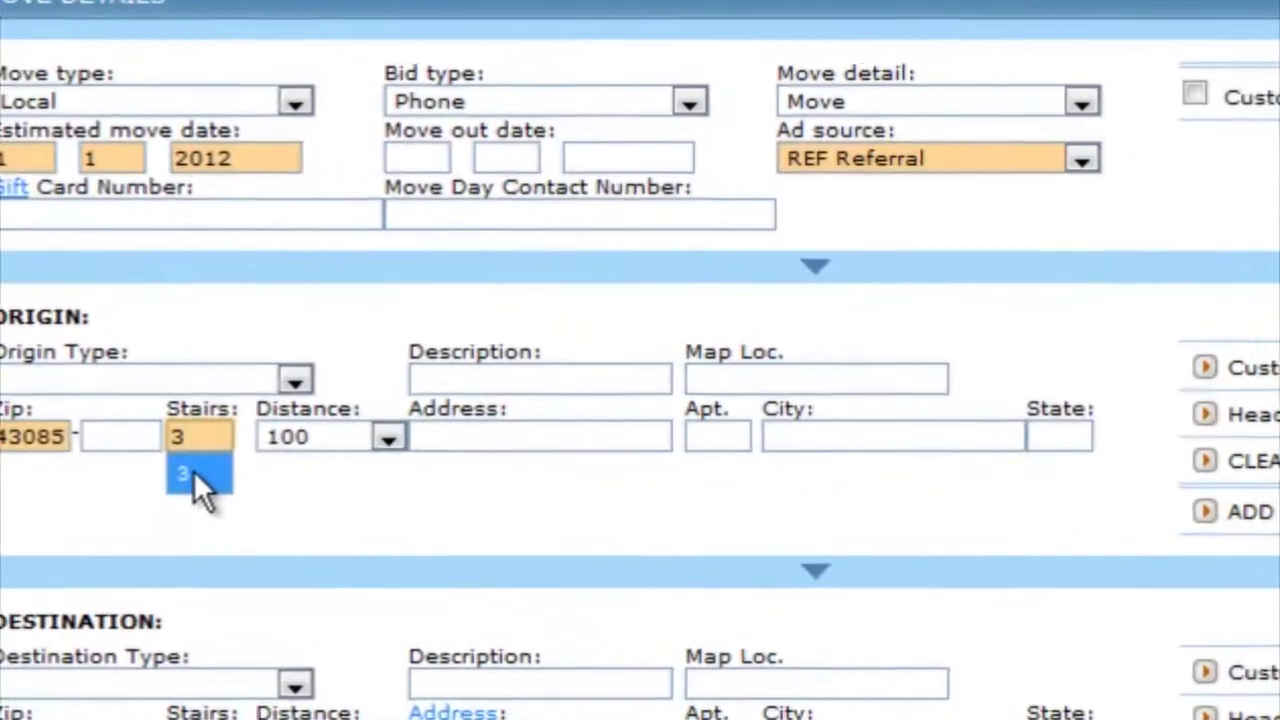
{"action": "left_click", "coordinate": [352, 481]}
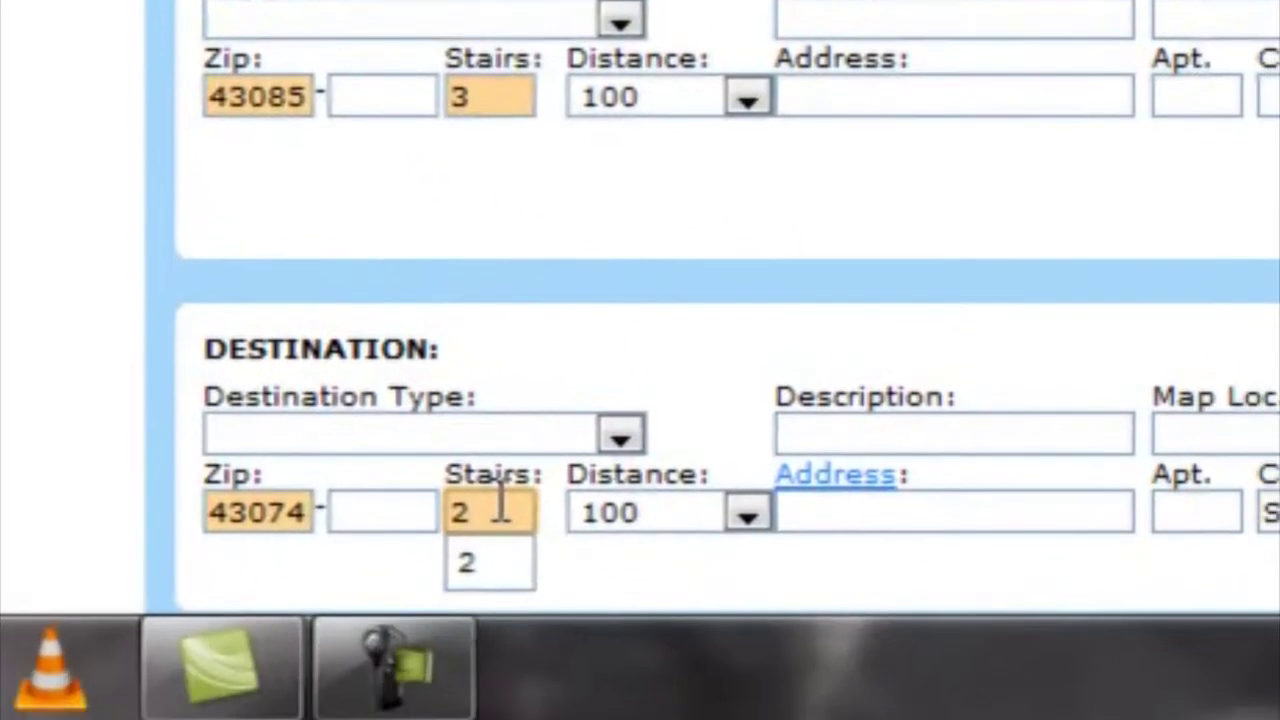
{"action": "key", "text": "Tab"}
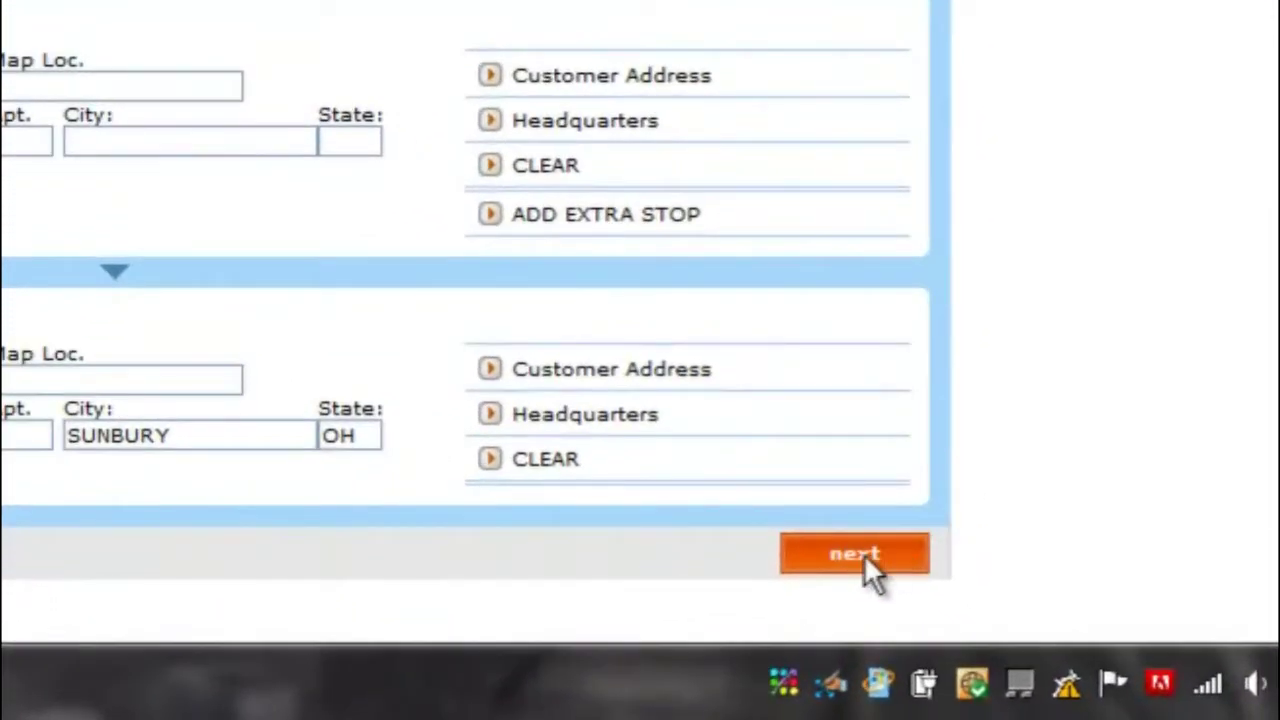
{"action": "left_click", "coordinate": [857, 554]}
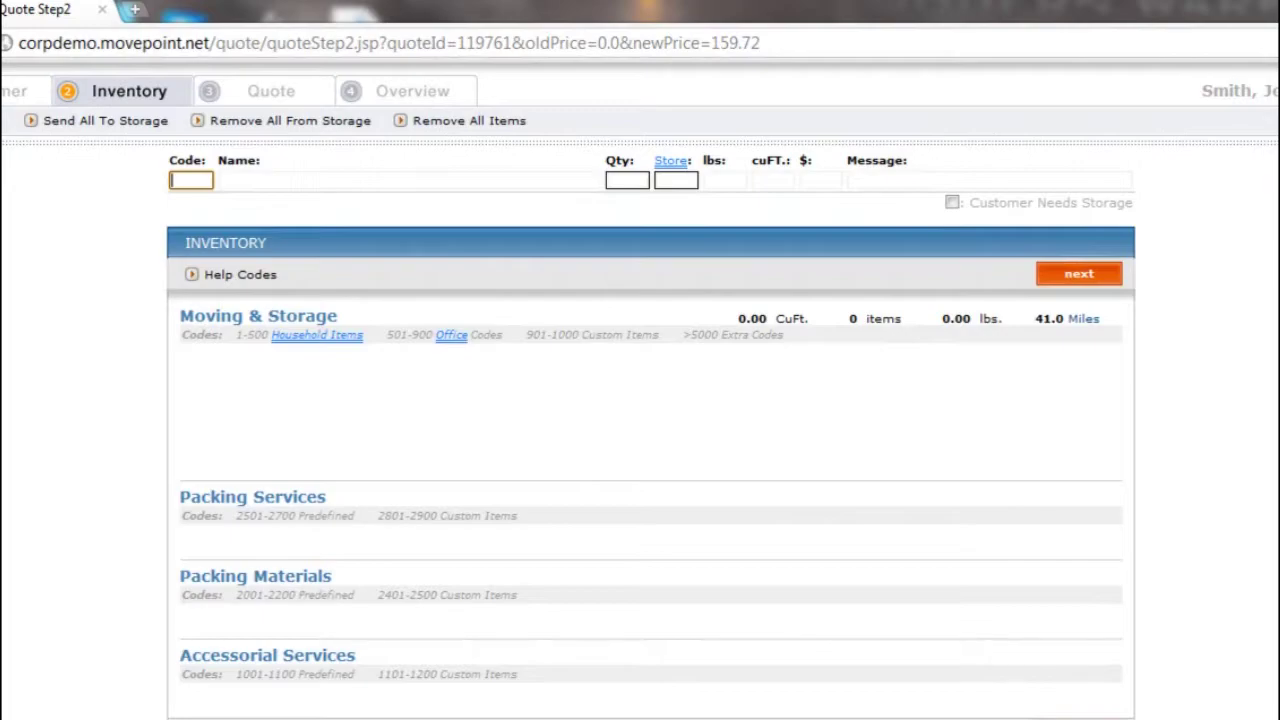
Add codes 1, 2, 3 to inventory: one Sofa/Couch, two Loveseats, three Hide-a-beds
{"action": "type", "text": "1"}
{"action": "key", "text": "Return"}
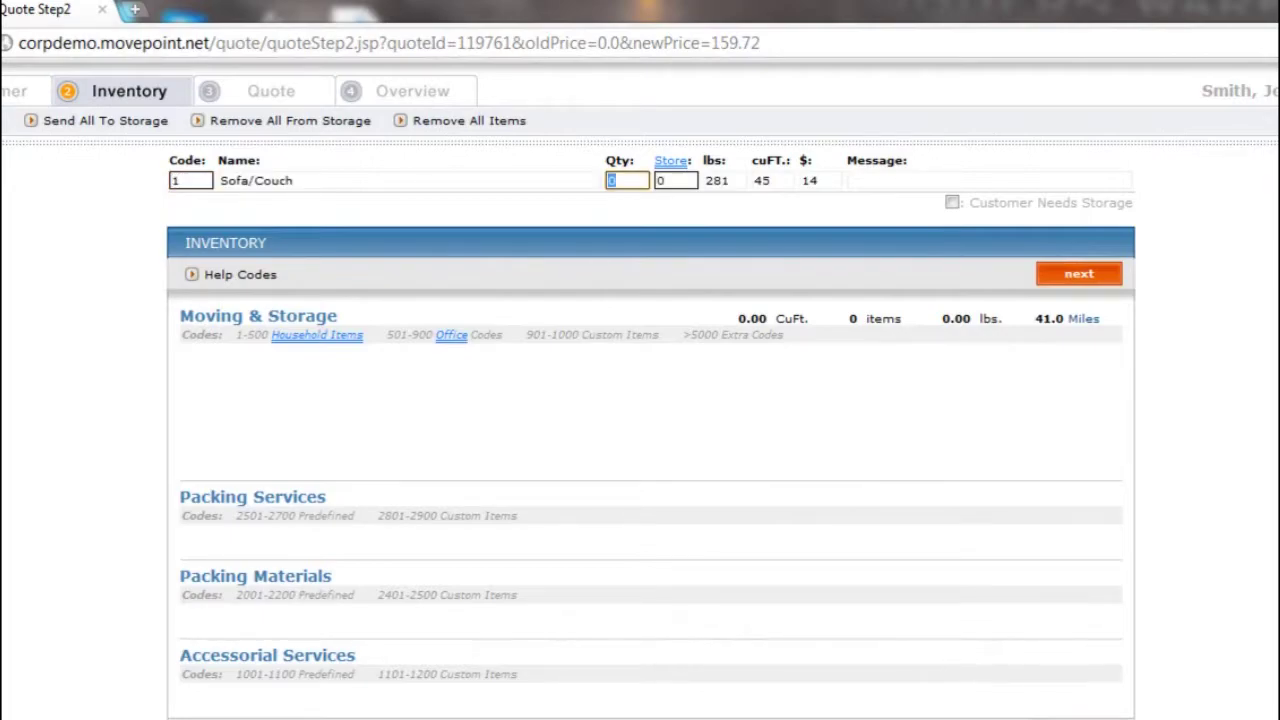
{"action": "type", "text": "1"}
{"action": "key", "text": "Return"}
{"action": "type", "text": "2"}
{"action": "key", "text": "Return"}
{"action": "type", "text": "2"}
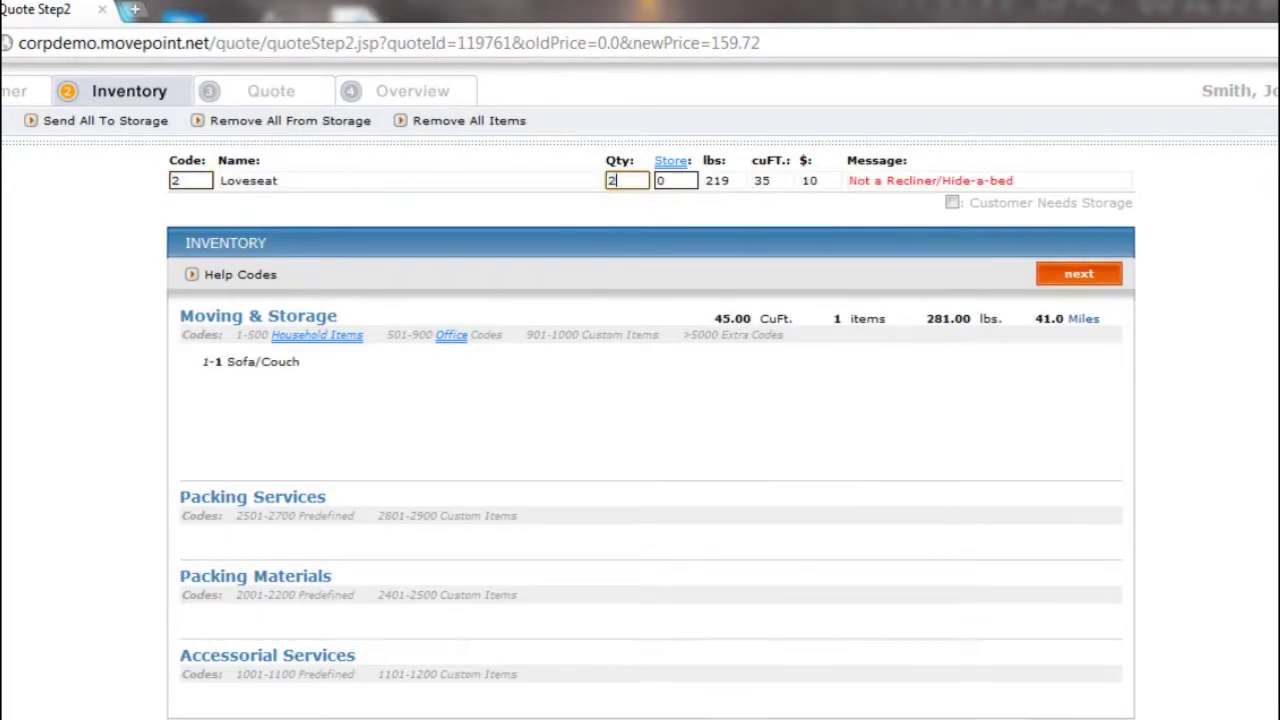
{"action": "key", "text": "Return"}
{"action": "type", "text": "3"}
{"action": "key", "text": "Return"}
{"action": "key", "text": "Return"}
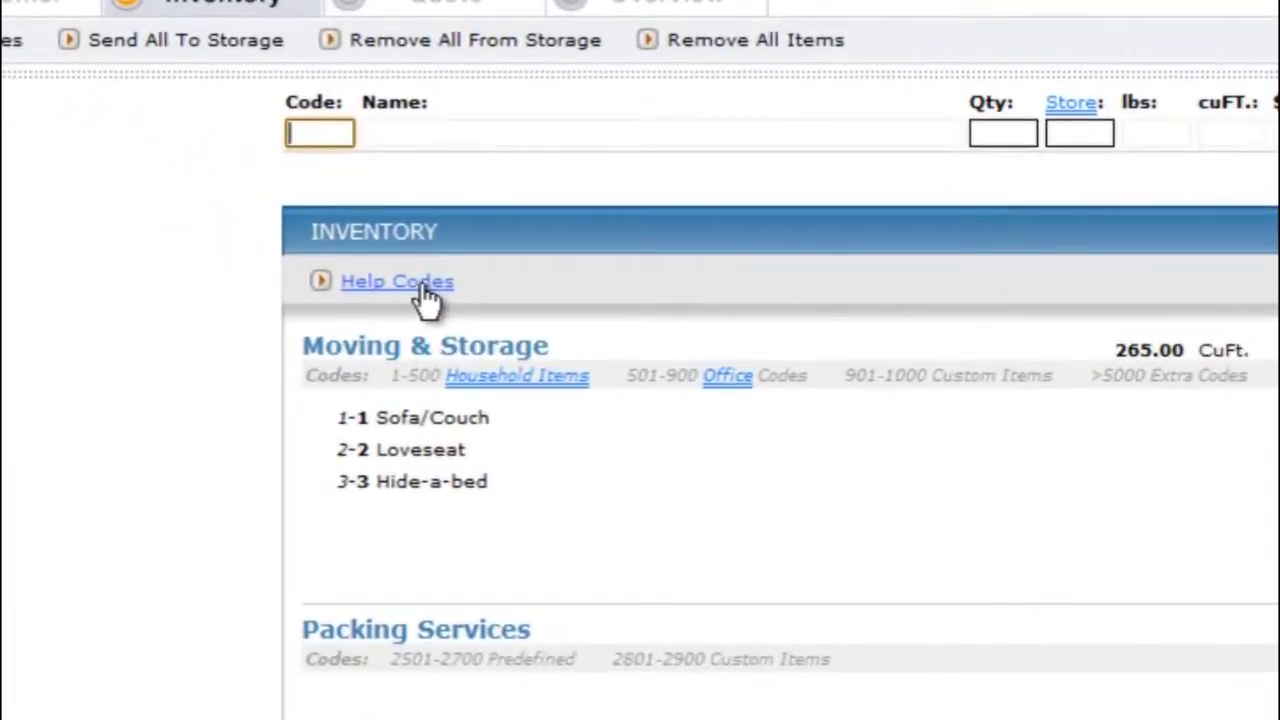
Add a Two Man Box and a Wardrobe Box from Help Codes, reaching 8 items
{"action": "left_click", "coordinate": [424, 286]}
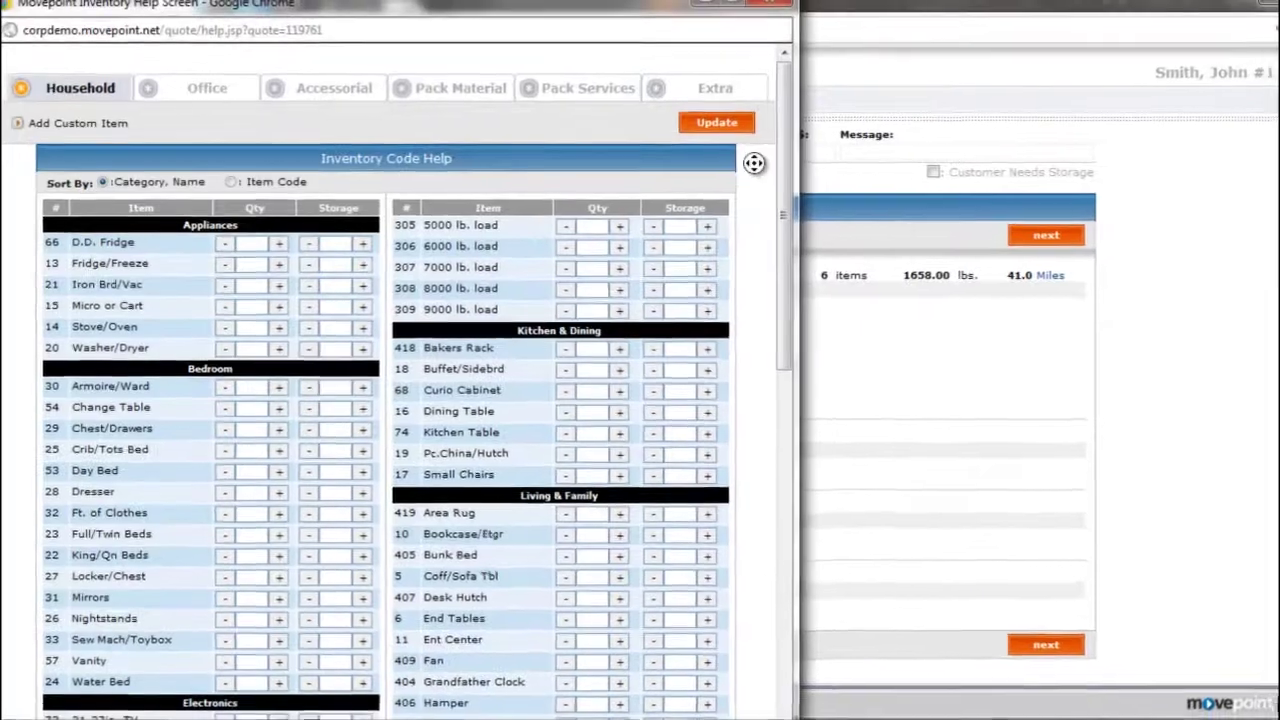
{"action": "middle_click", "coordinate": [783, 192]}
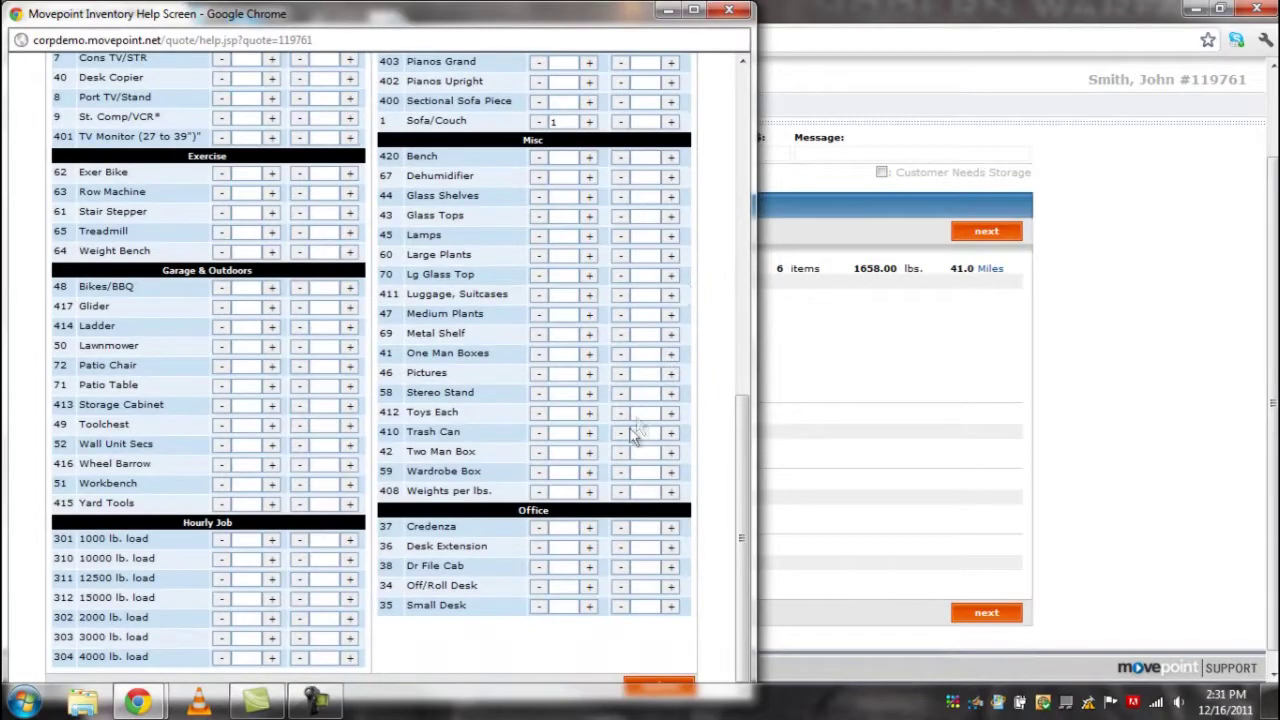
{"action": "left_click", "coordinate": [591, 471]}
{"action": "left_click", "coordinate": [659, 686]}
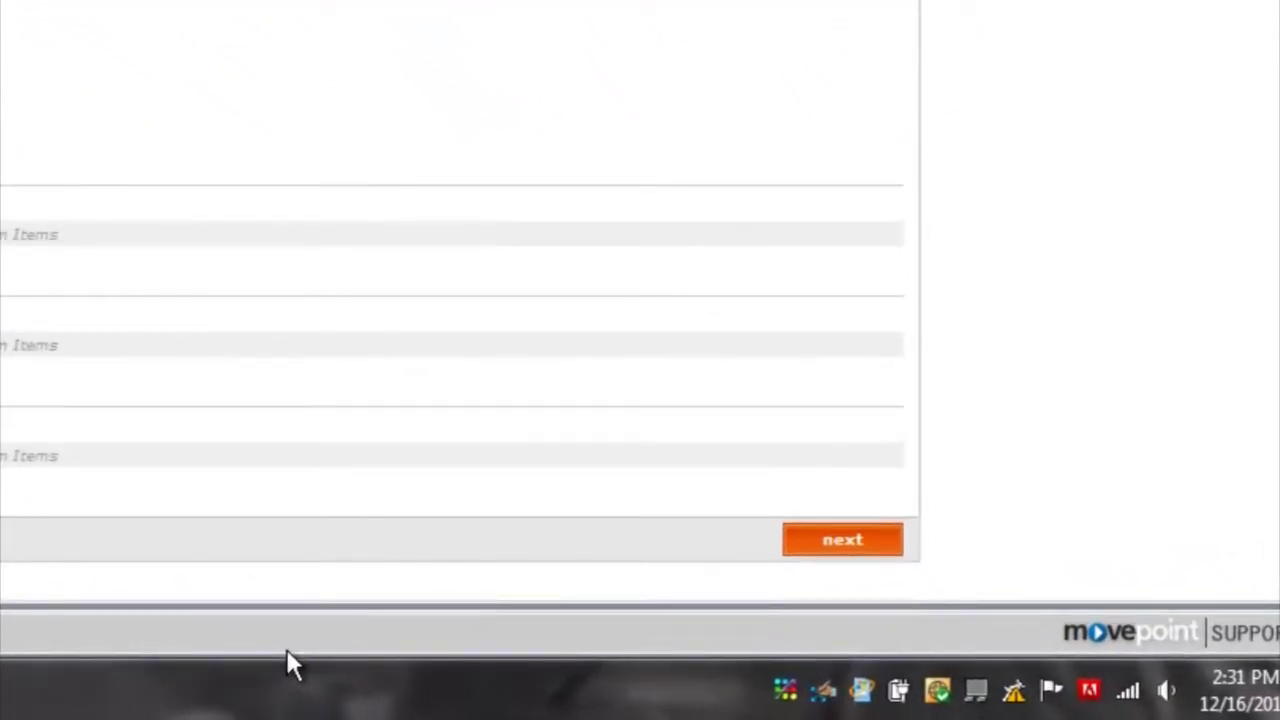
Save the quote at its $267.75 guaranteed move price
{"action": "left_click", "coordinate": [838, 543]}
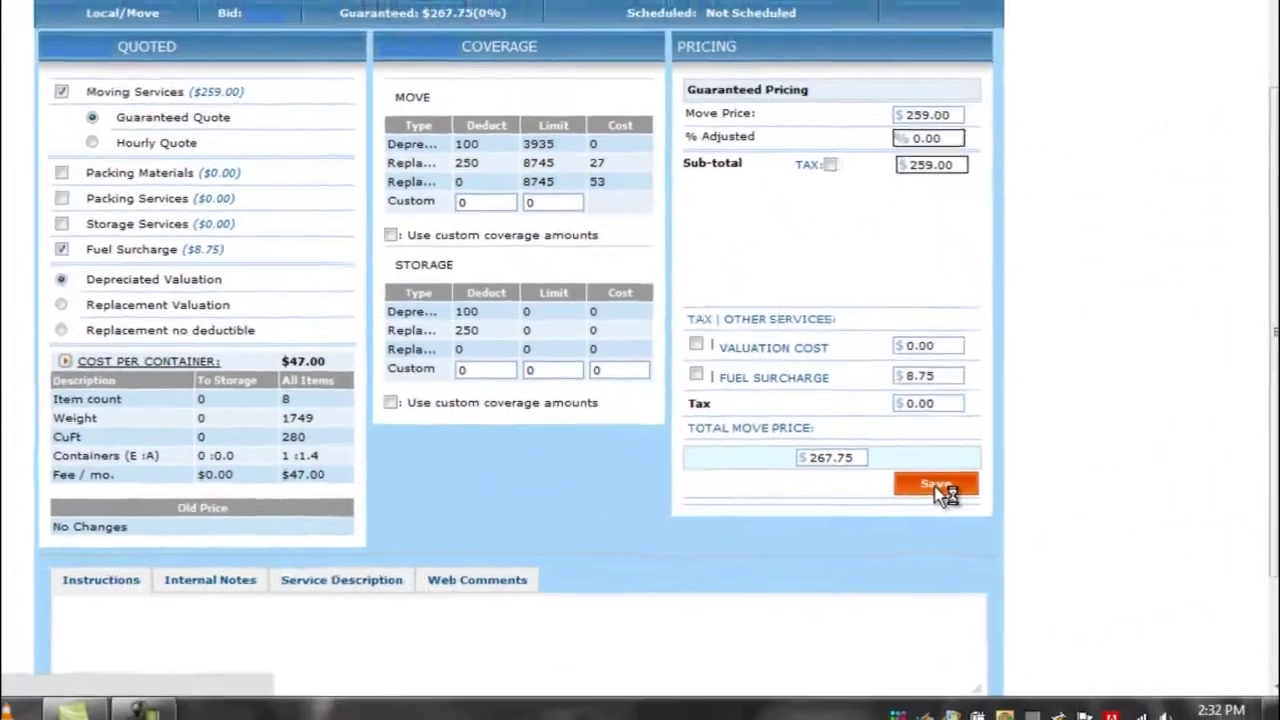
{"action": "left_click", "coordinate": [728, 362]}
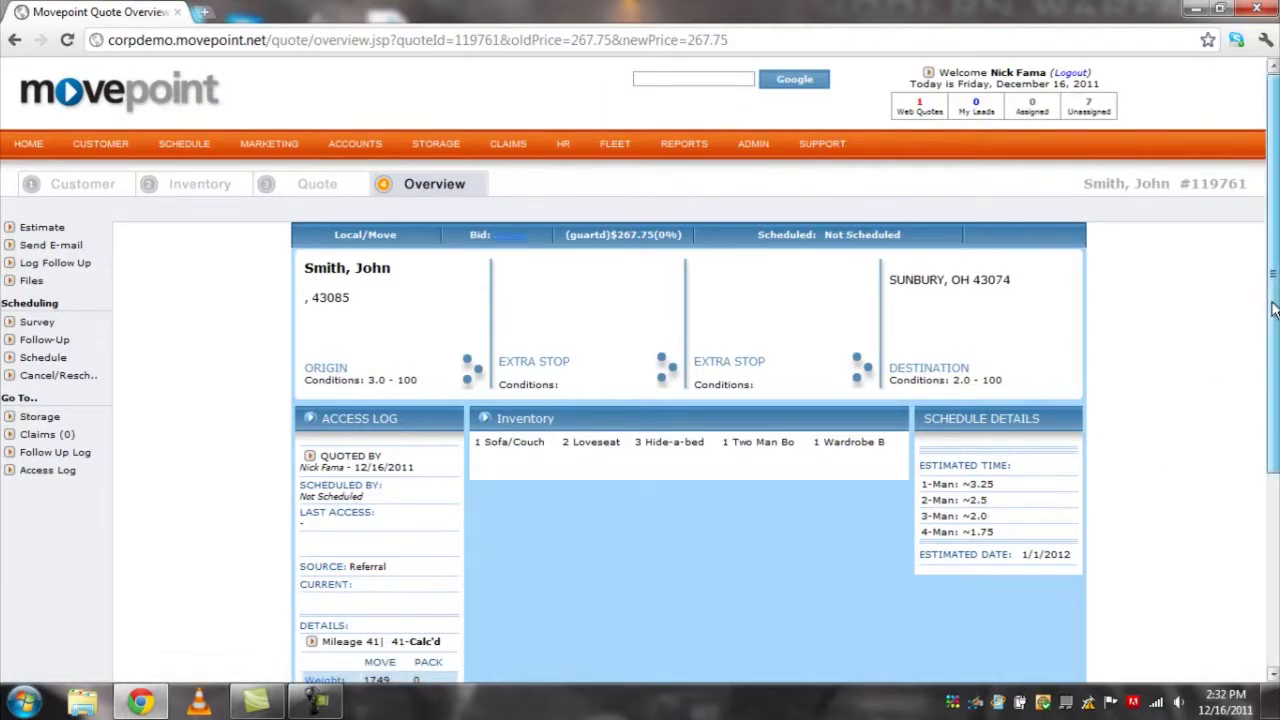
Scroll through the Overview showing 41 miles, 1749 lbs, 280 cu ft and 8 pieces
{"action": "scroll", "coordinate": [1273, 310], "scroll_direction": "down", "scroll_amount": 3}
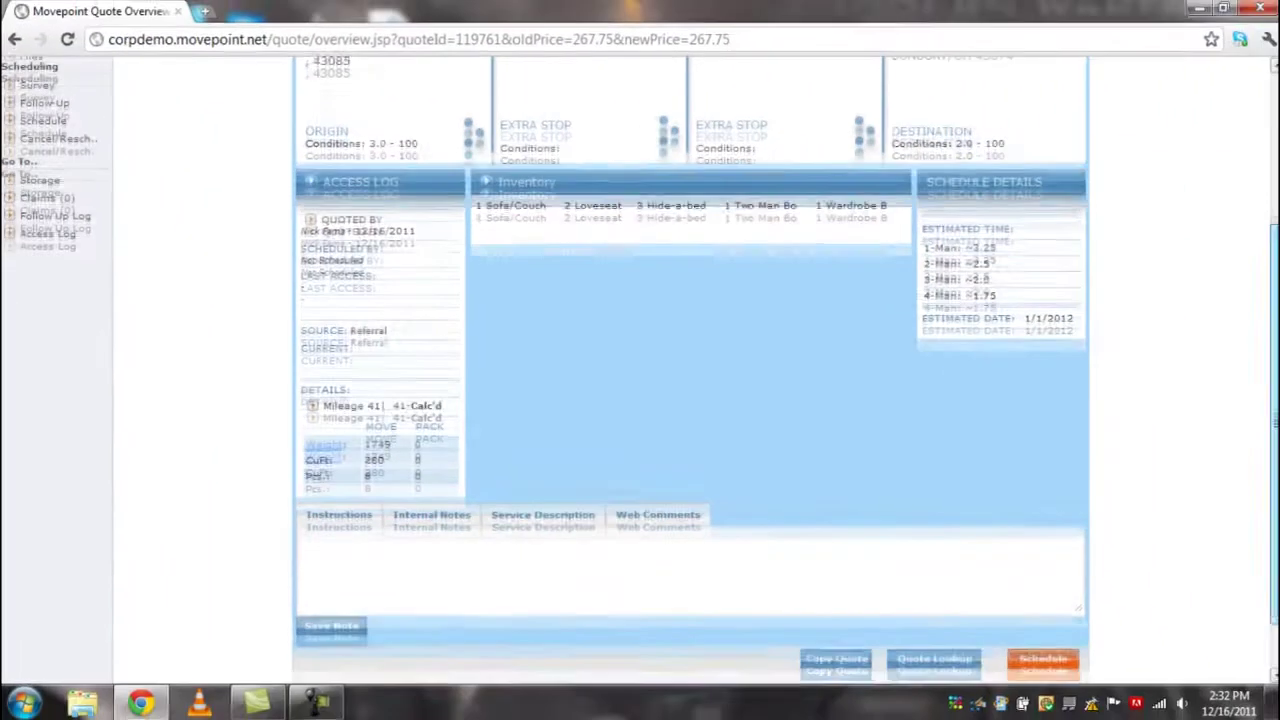
{"action": "scroll", "coordinate": [1275, 480], "scroll_direction": "down", "scroll_amount": 1}
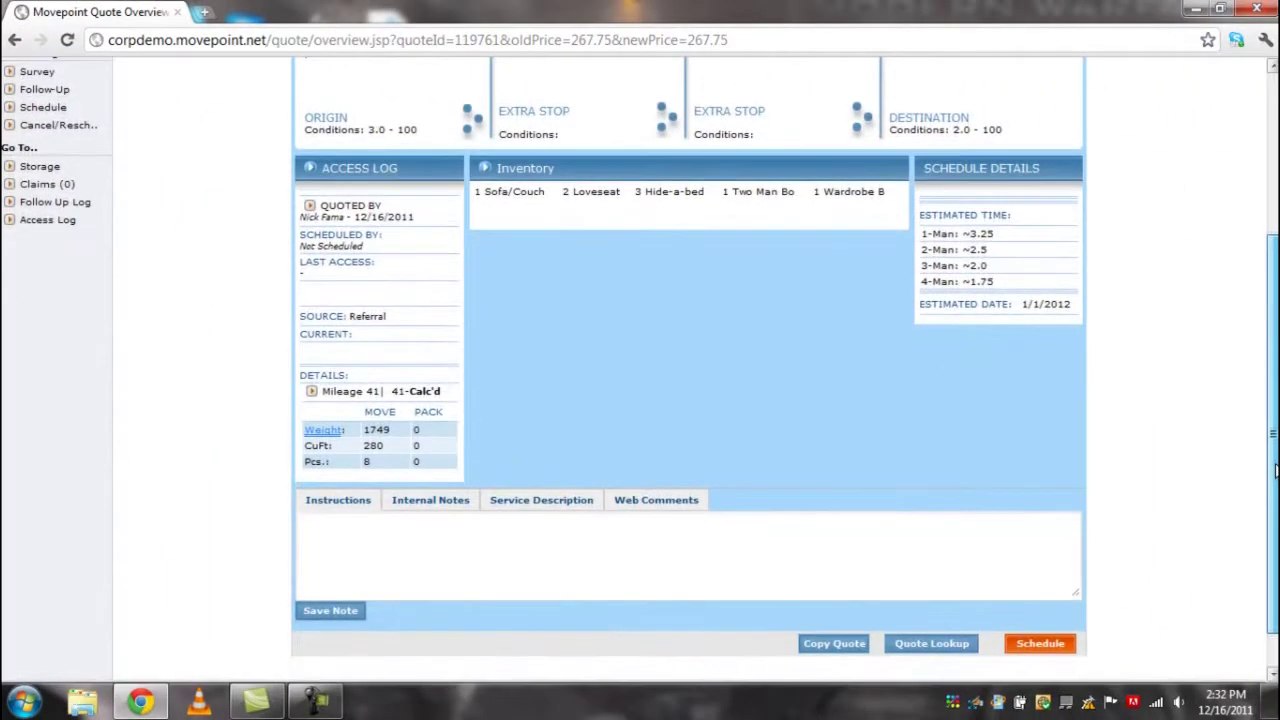